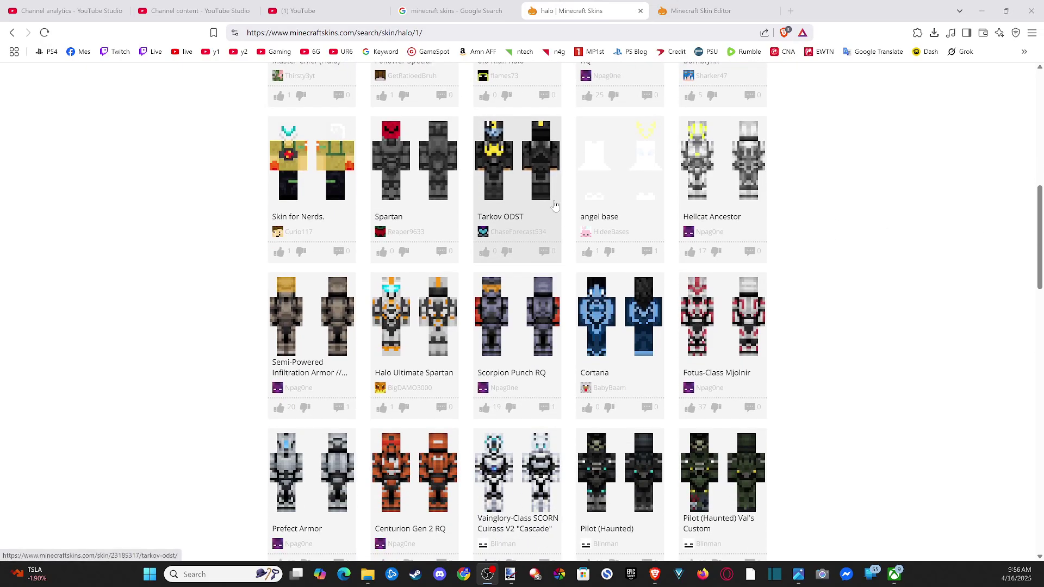
Look through the Halo skins on The Skindex and check the Google results for minecraft skins.
scroll(555, 205, "down", 2)
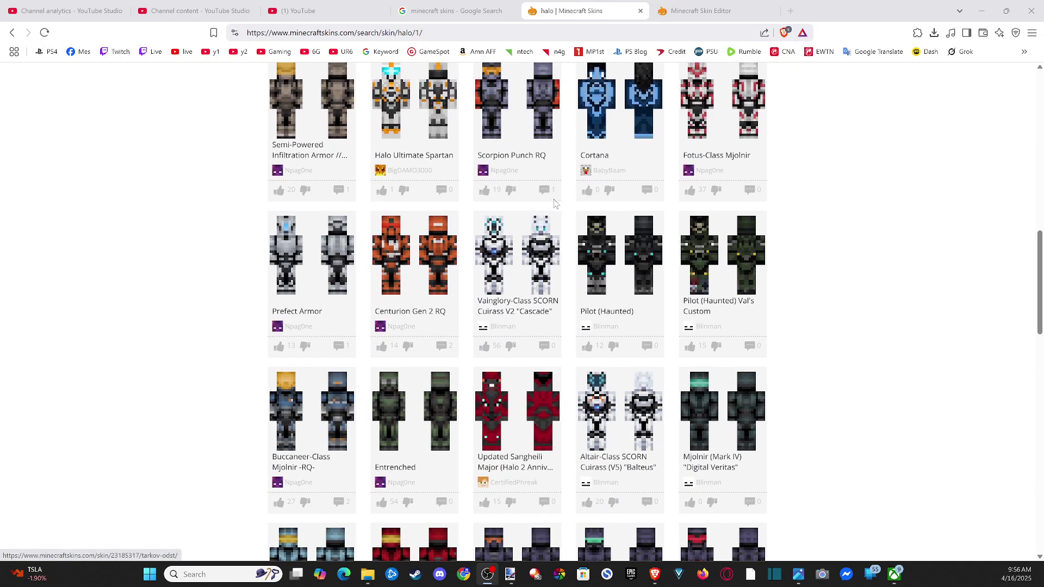
scroll(549, 208, "down", 2)
scroll(549, 207, "down", 8)
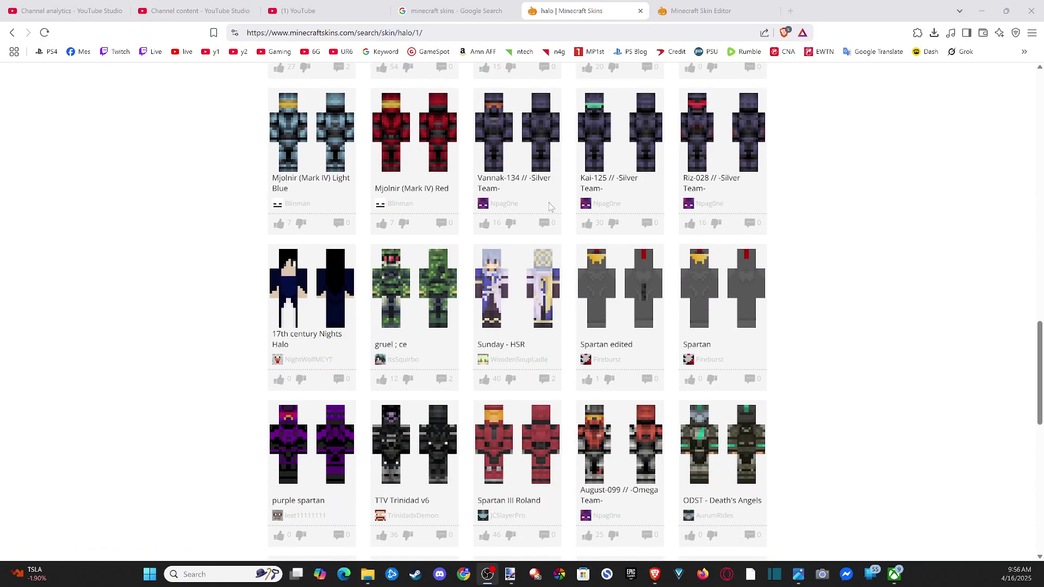
scroll(545, 211, "up", 3)
scroll(545, 212, "up", 20)
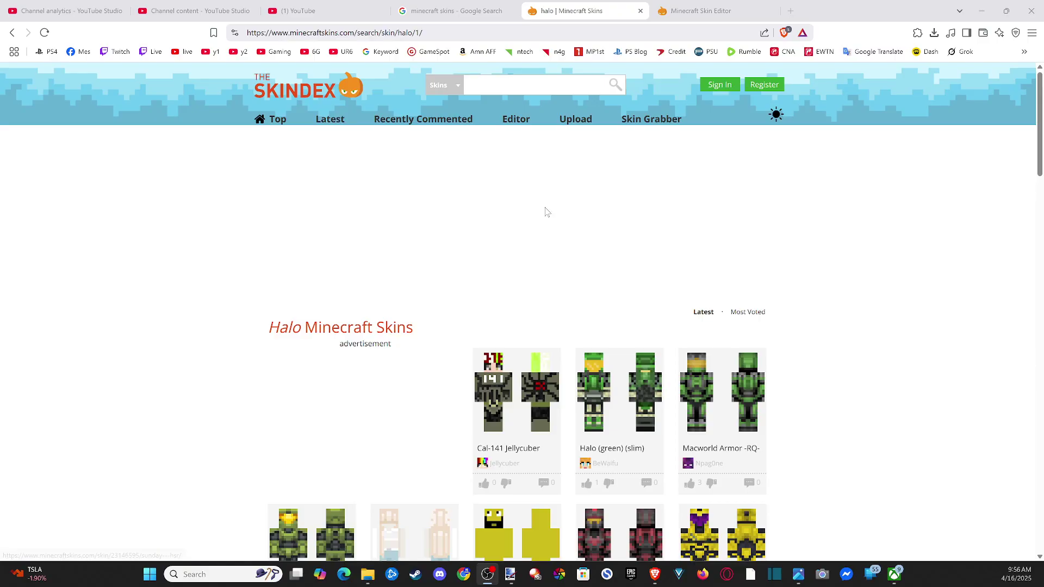
left_click(461, 10)
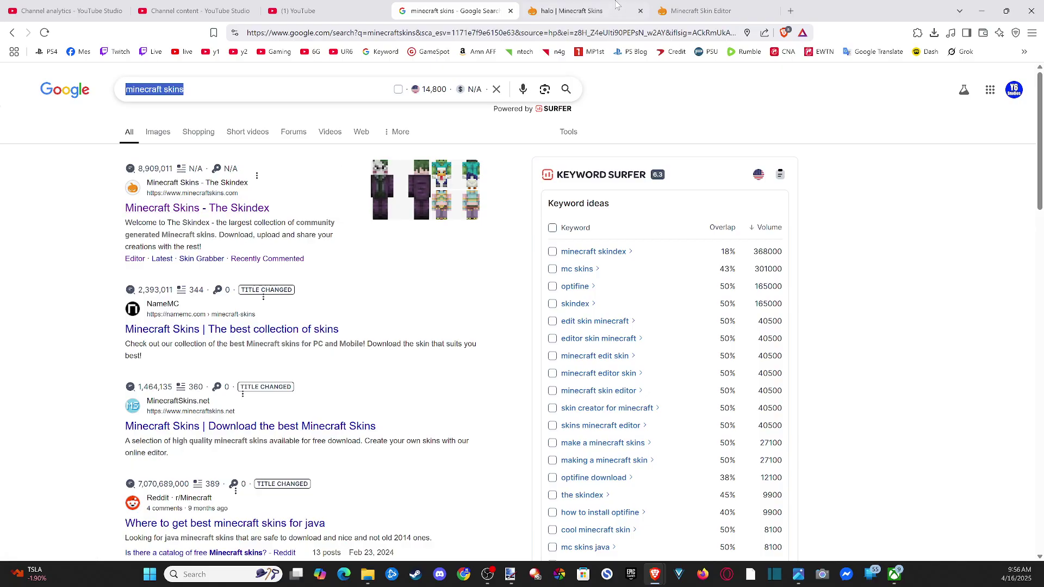
left_click(585, 6)
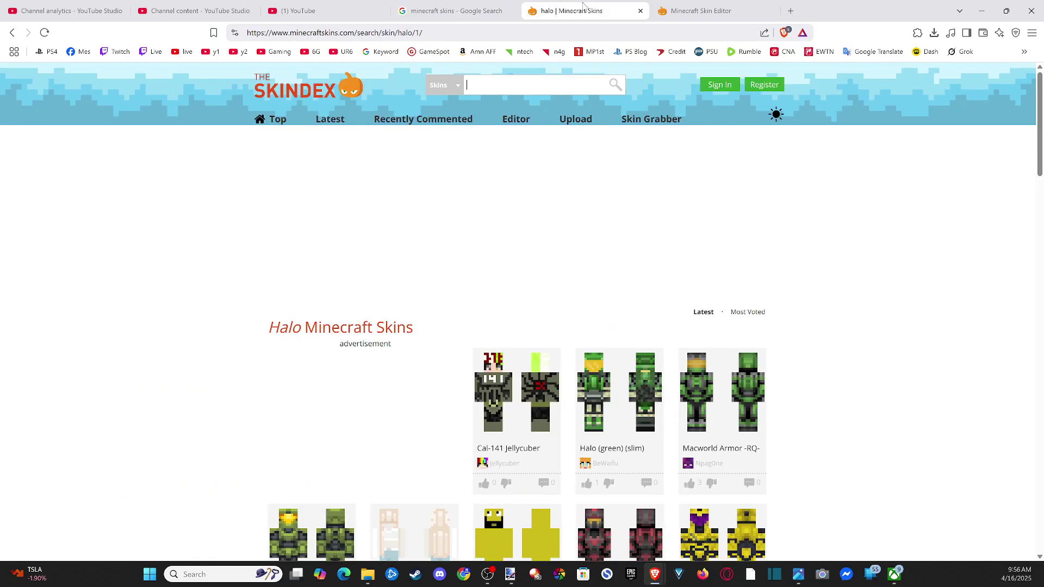
Browse the top Minecraft skins on The Skindex and open the latest skins list.
left_click(271, 120)
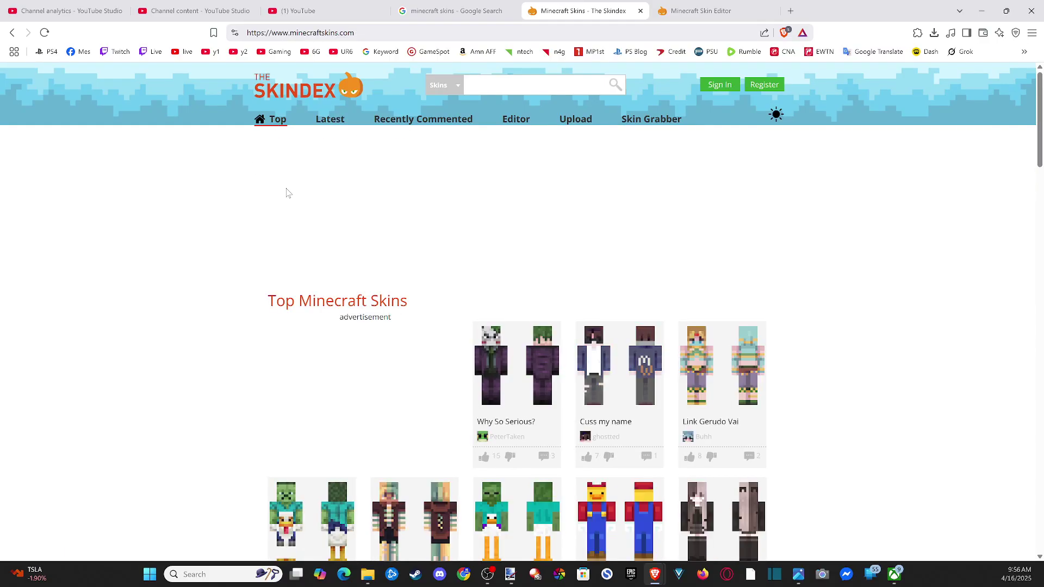
scroll(370, 223, "down", 4)
scroll(463, 277, "down", 4)
scroll(464, 276, "down", 5)
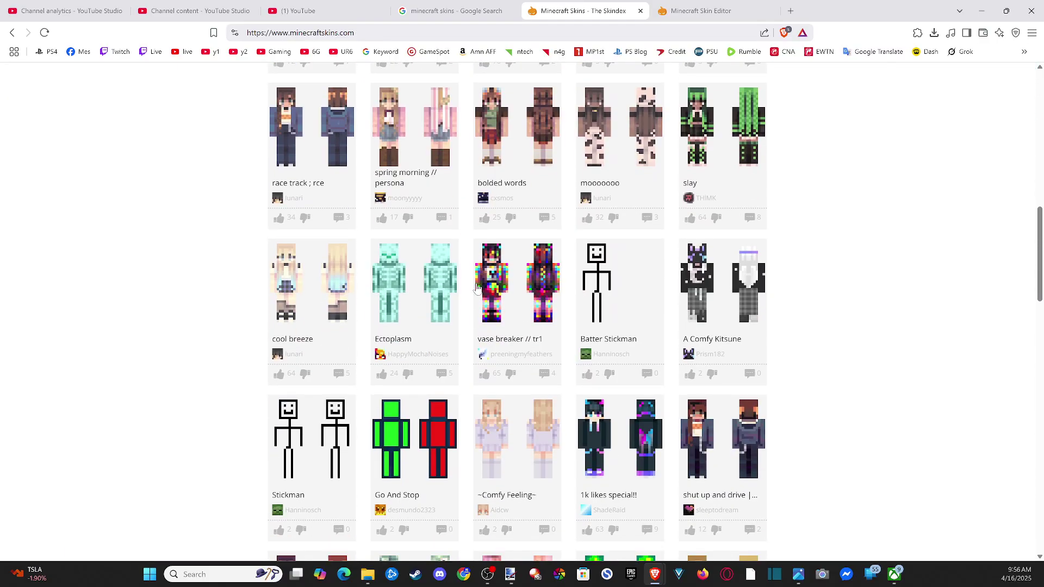
scroll(402, 326, "up", 10)
scroll(344, 389, "down", 10)
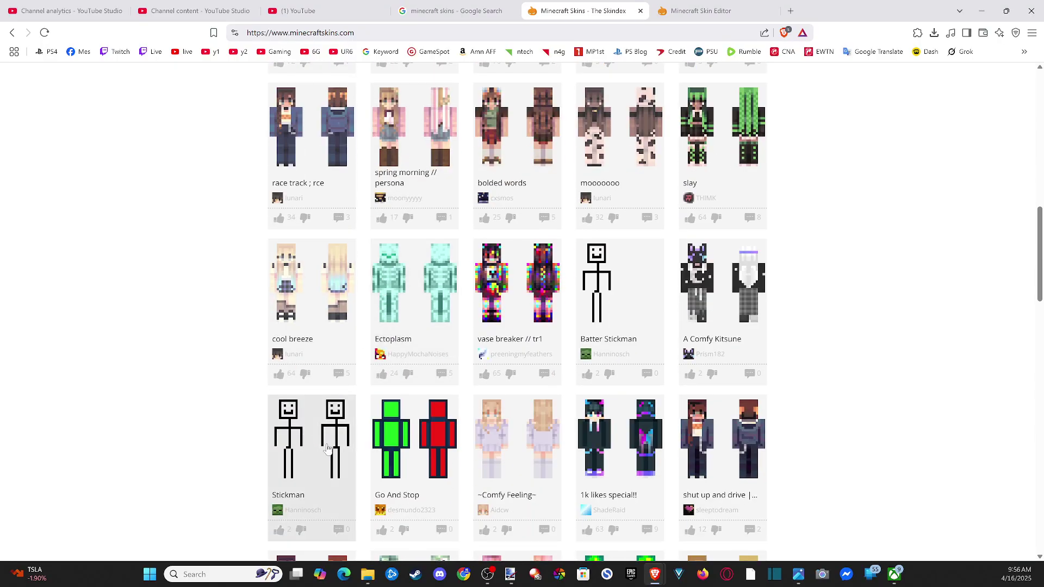
scroll(354, 250, "up", 15)
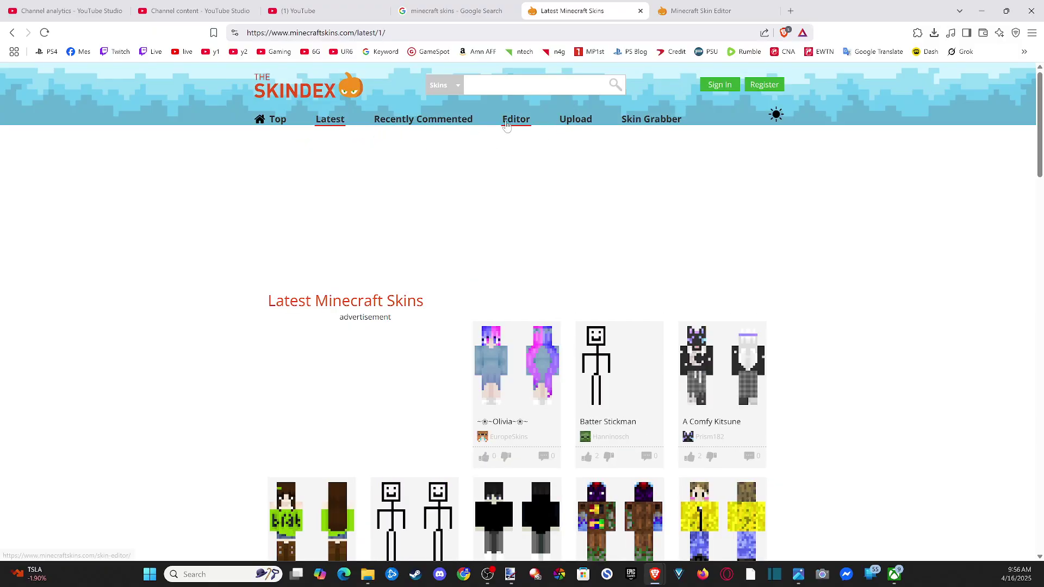
Open the Minecraft Skin Editor, examine its drawing tools and download options, and rotate the skin model.
left_click(506, 122)
scroll(561, 318, "down", 3)
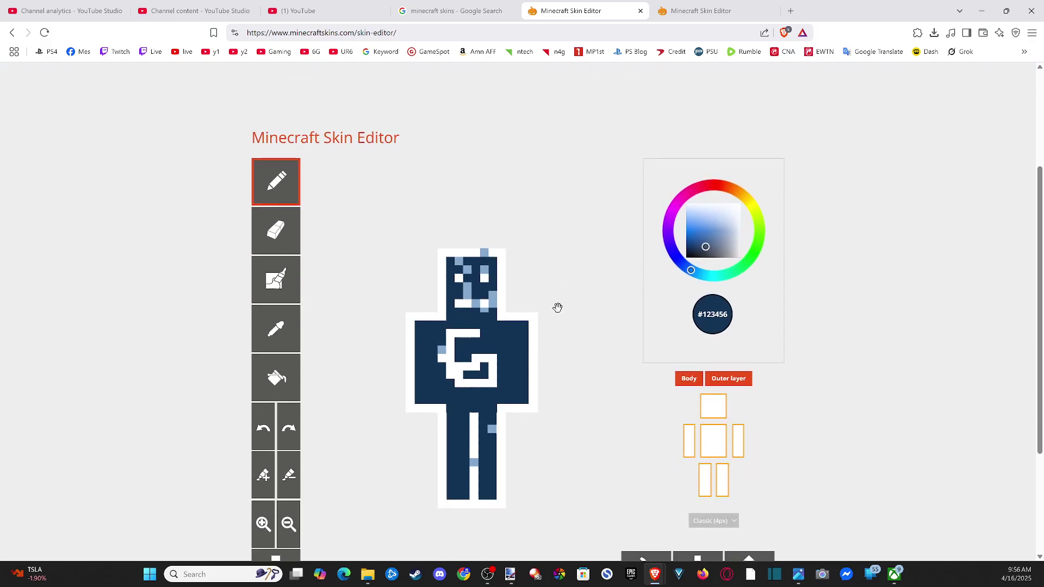
scroll(478, 283, "down", 3)
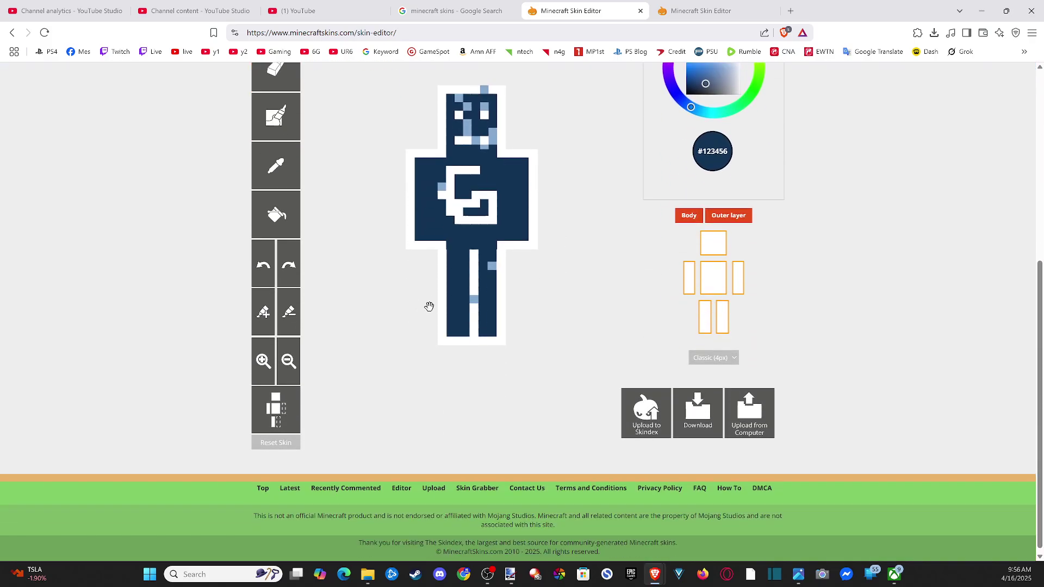
scroll(428, 306, "up", 6)
scroll(422, 333, "down", 2)
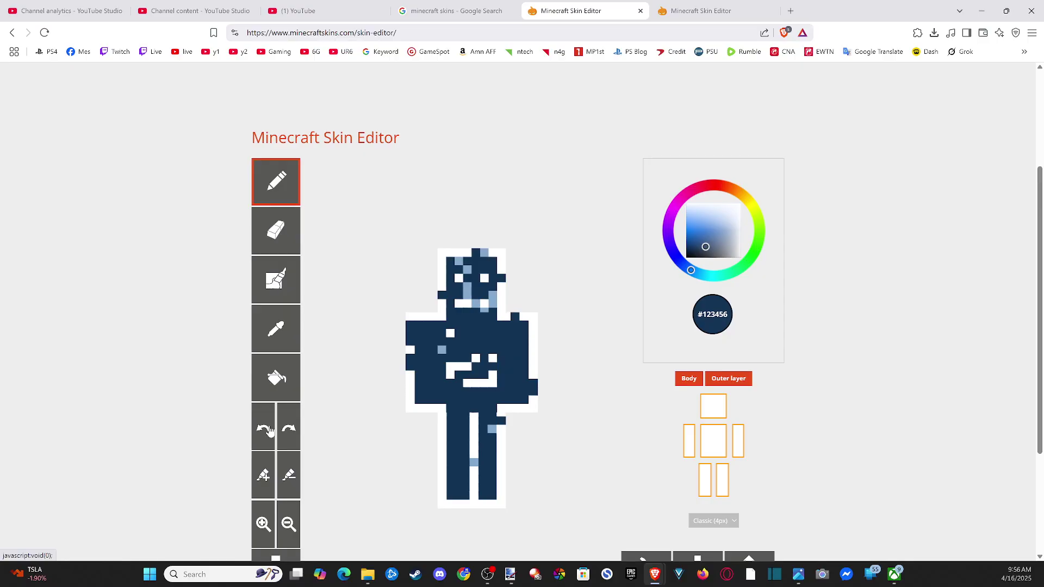
left_click_drag(522, 248, 373, 226)
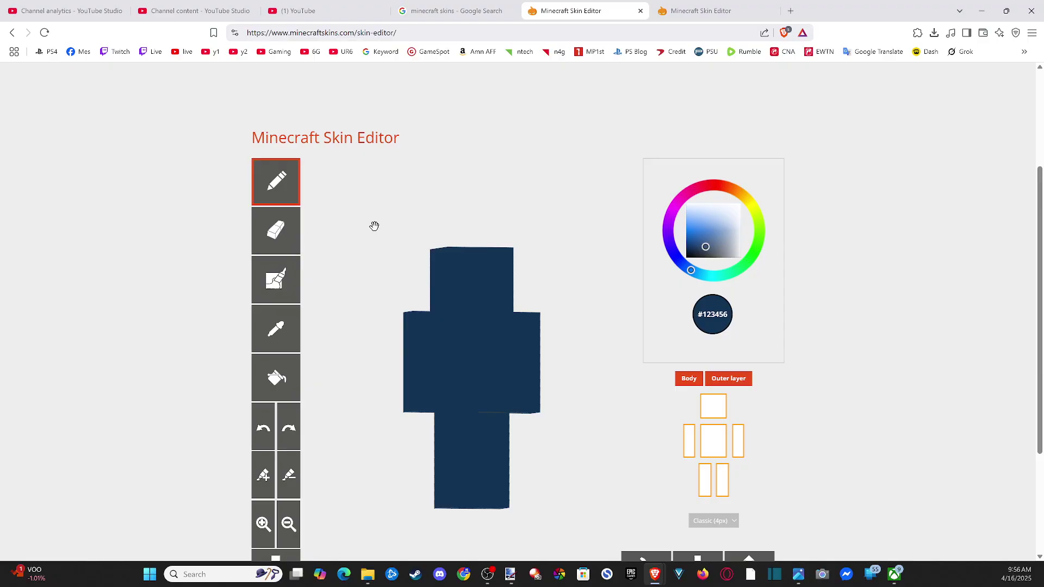
Return to the skin listings, search for "darksouls" skins and browse the results.
key("alt+Left")
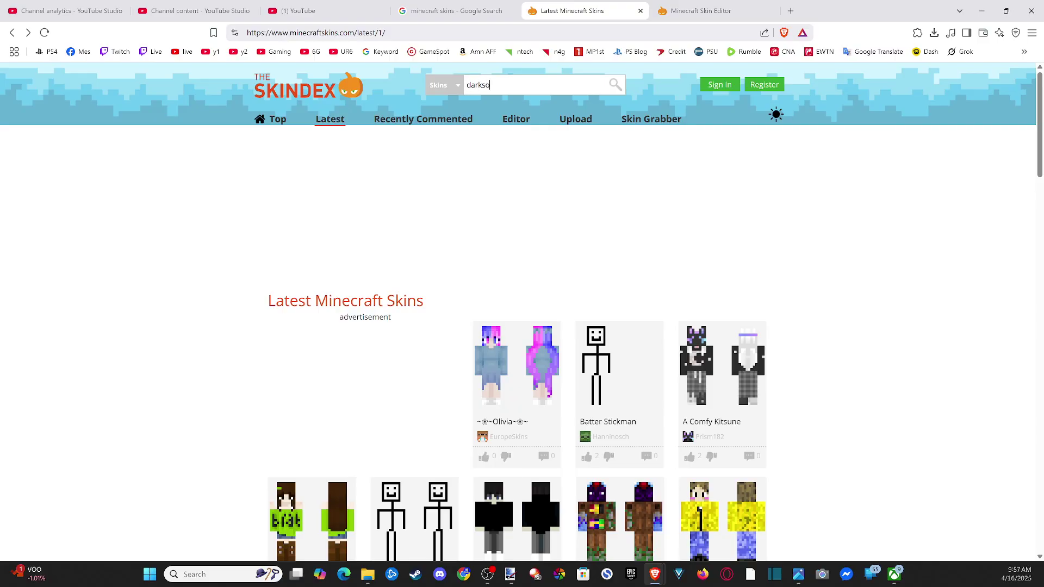
key("Return")
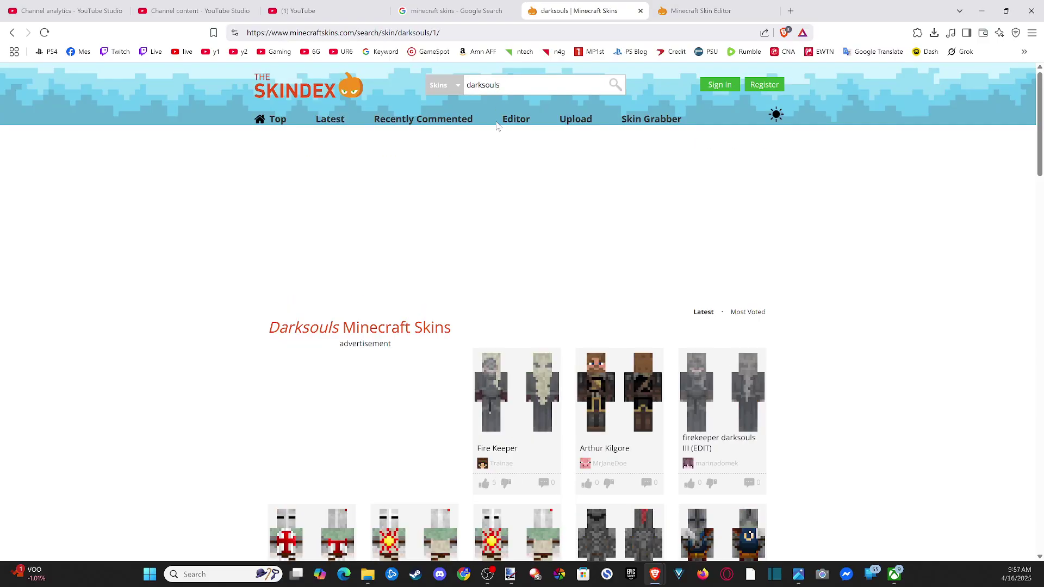
scroll(521, 312, "down", 3)
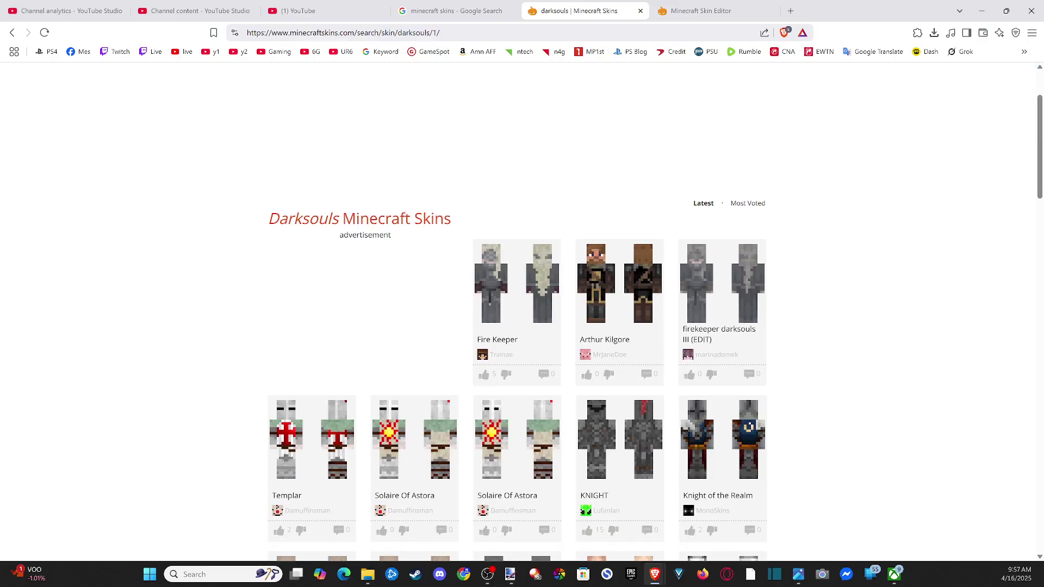
scroll(366, 233, "down", 5)
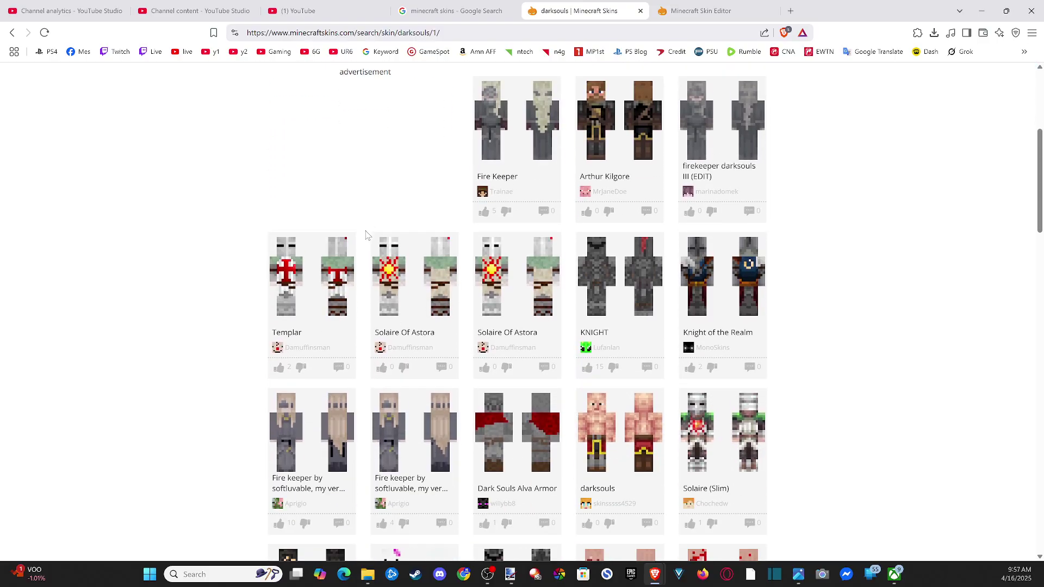
scroll(330, 246, "down", 3)
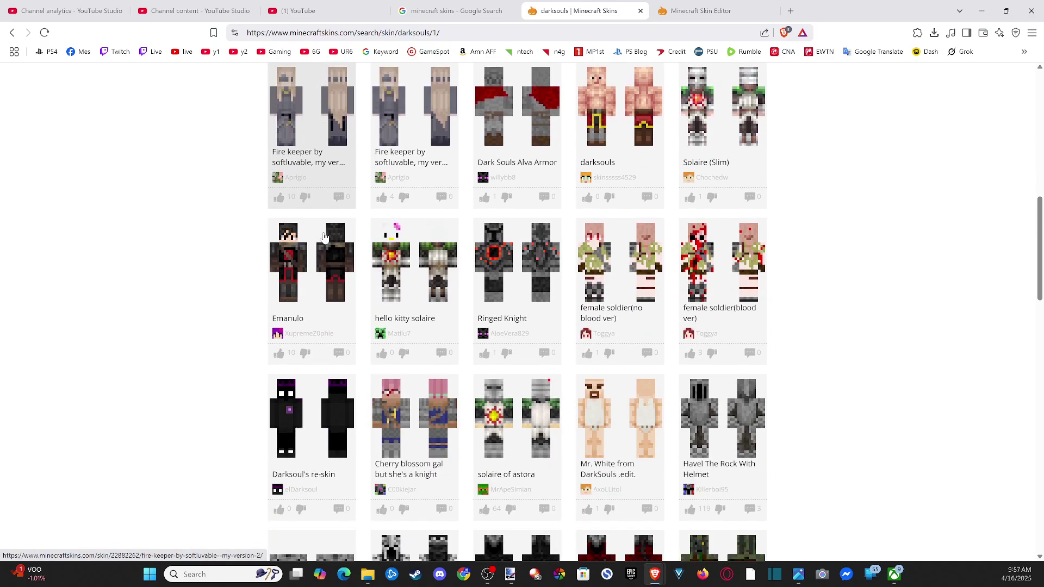
scroll(534, 332, "down", 5)
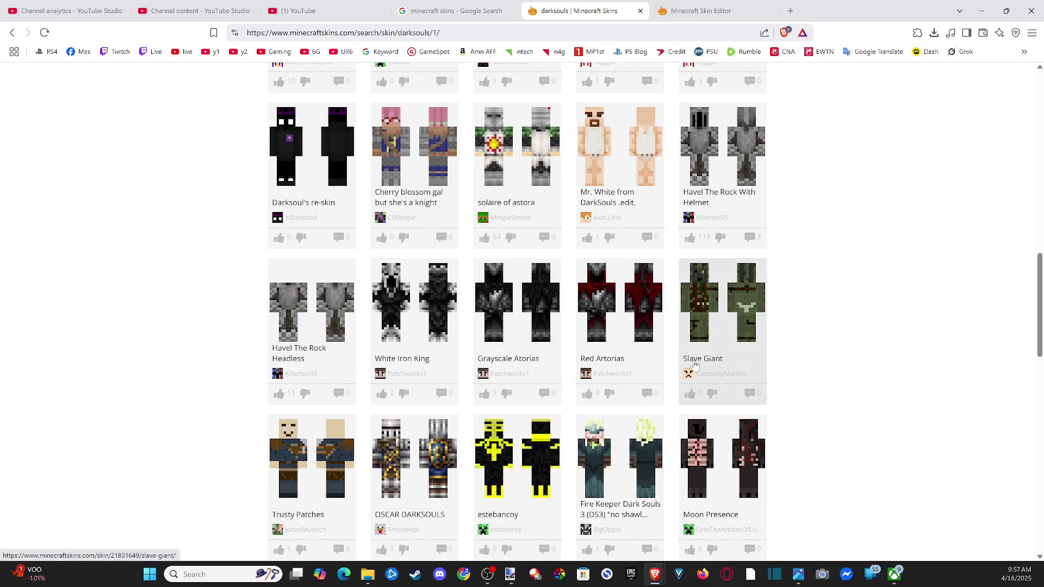
scroll(648, 339, "down", 4)
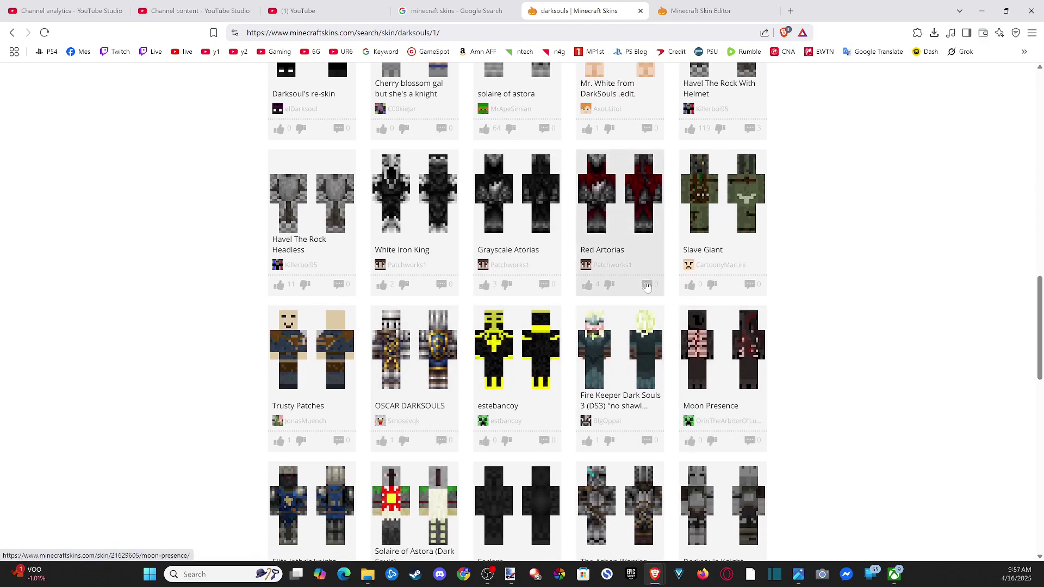
Search the skins for "mario" and open the red yoshi skin's page.
scroll(430, 269, "up", 15)
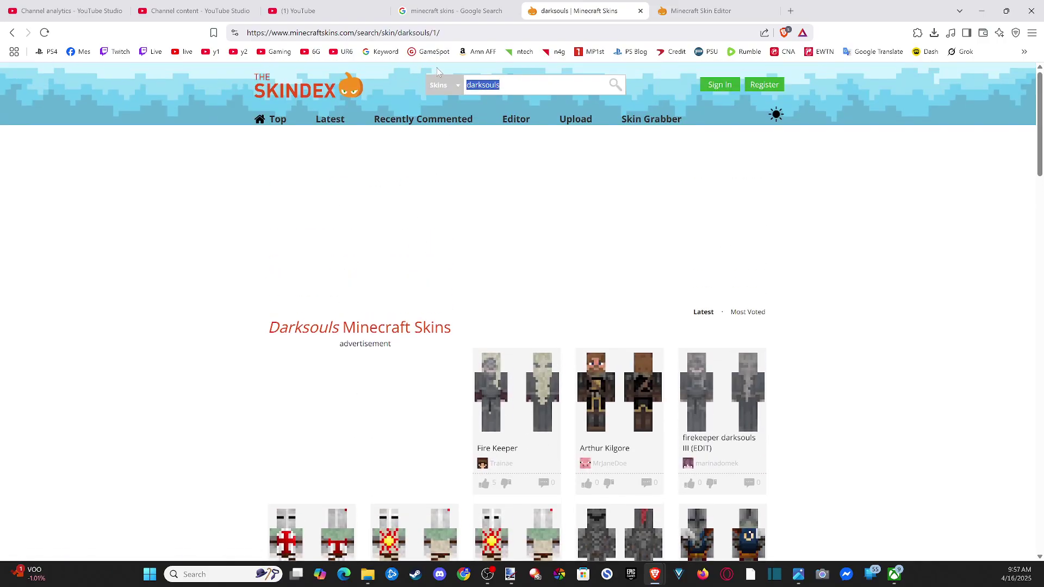
type("io")
key("Return")
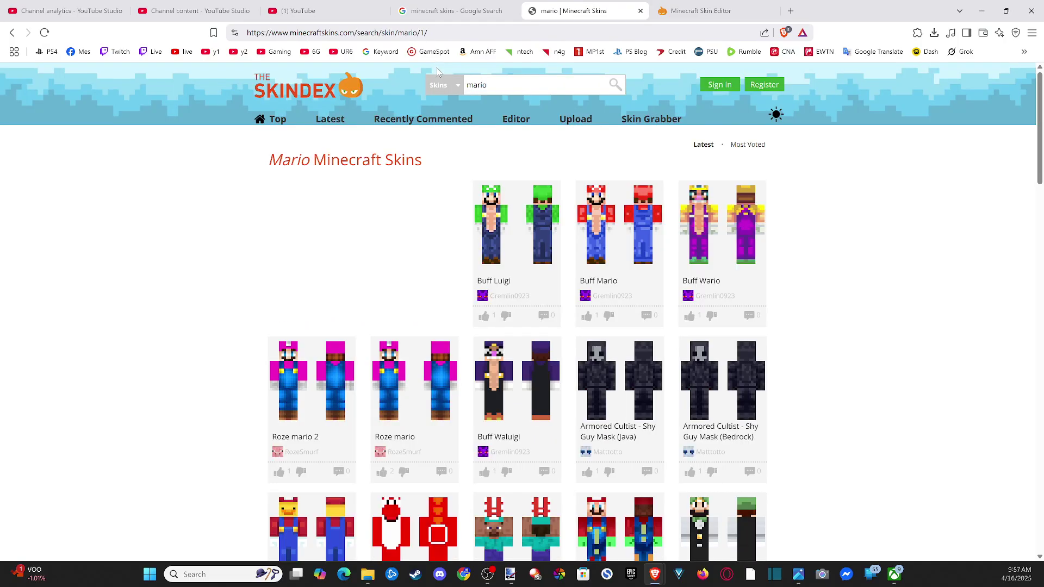
scroll(482, 284, "down", 3)
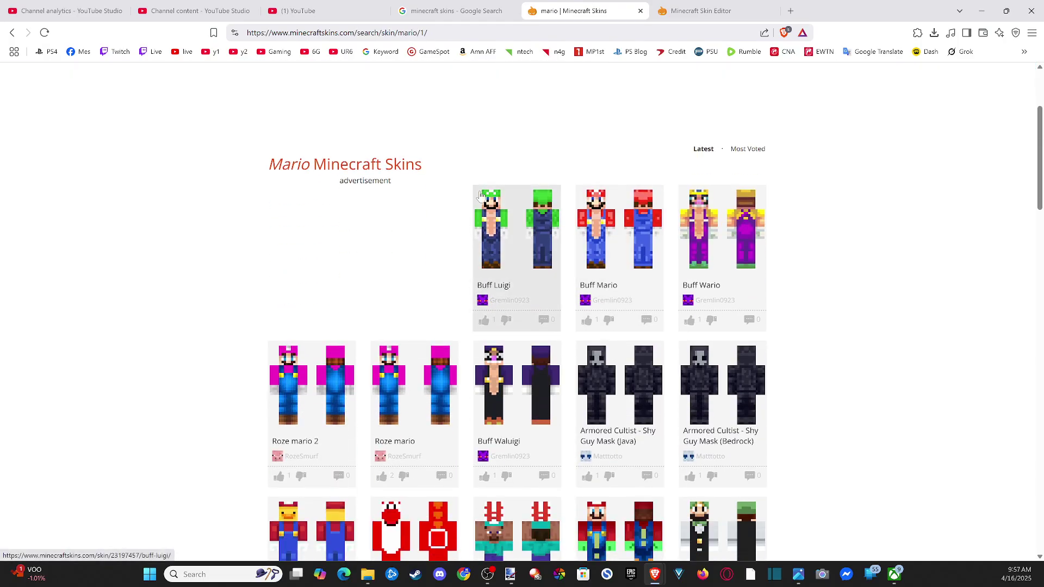
scroll(326, 223, "down", 2)
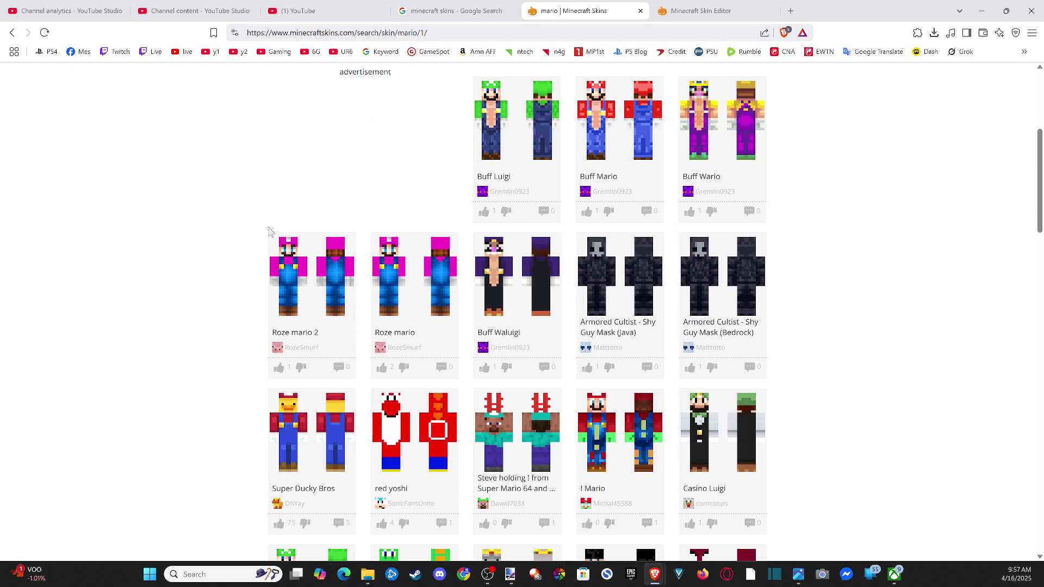
scroll(268, 232, "down", 2)
scroll(416, 245, "down", 2)
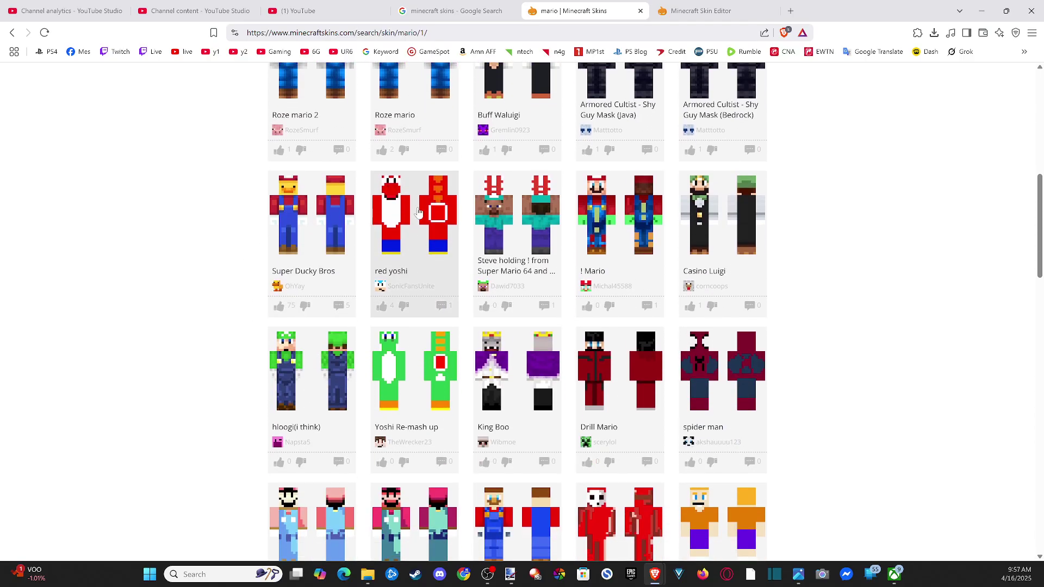
left_click(417, 212)
scroll(266, 272, "down", 3)
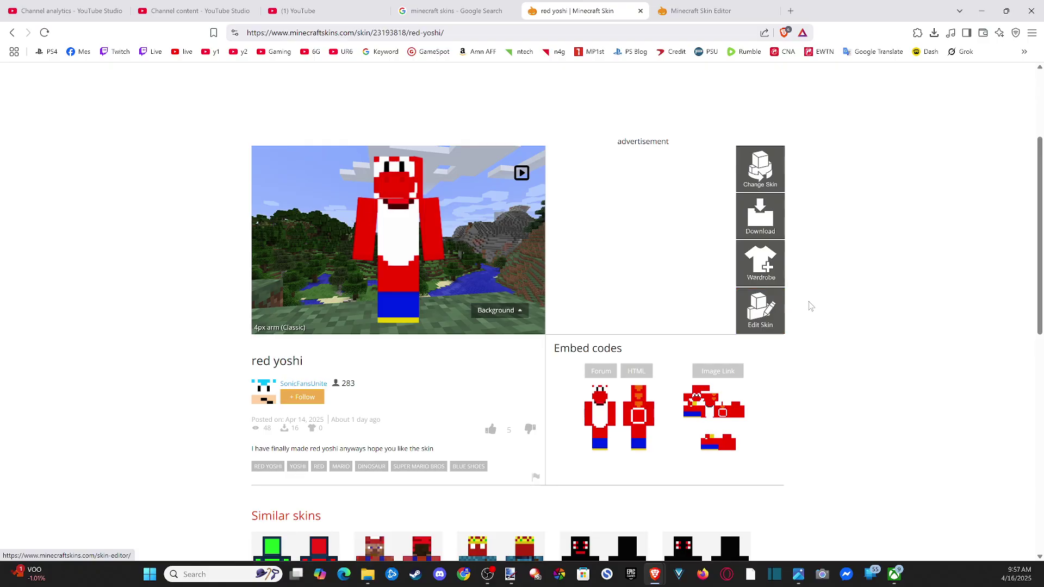
Download the red yoshi skin to the Downloads folder as a PNG image named "Red Yoshi".
left_click(767, 226)
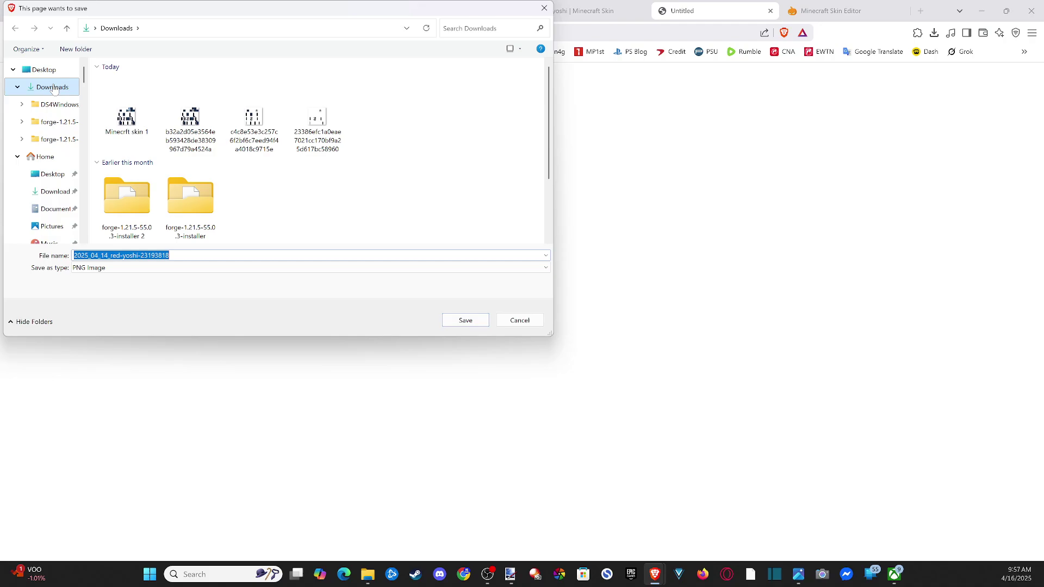
double_click(180, 254)
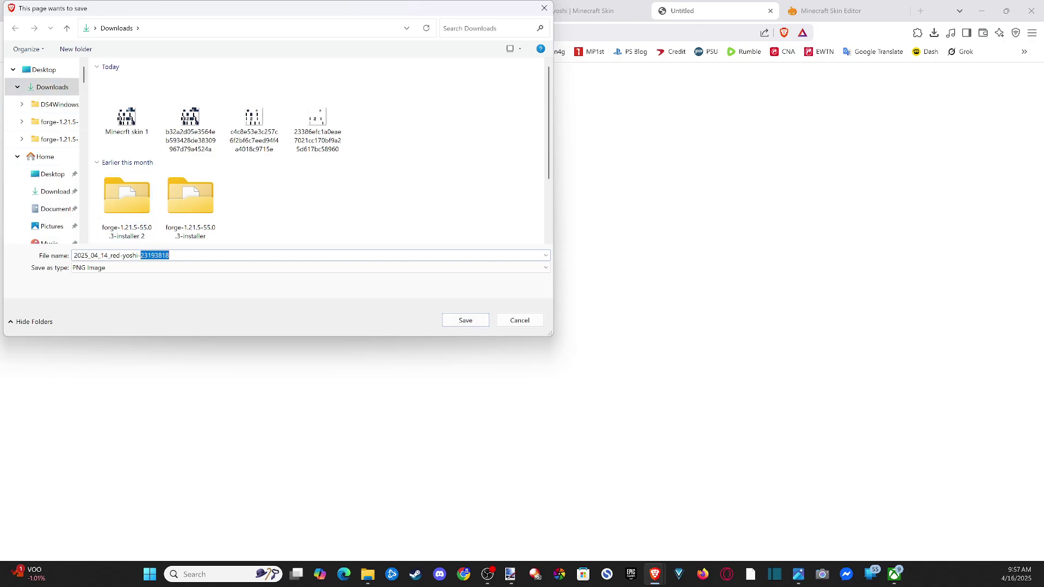
type("Red")
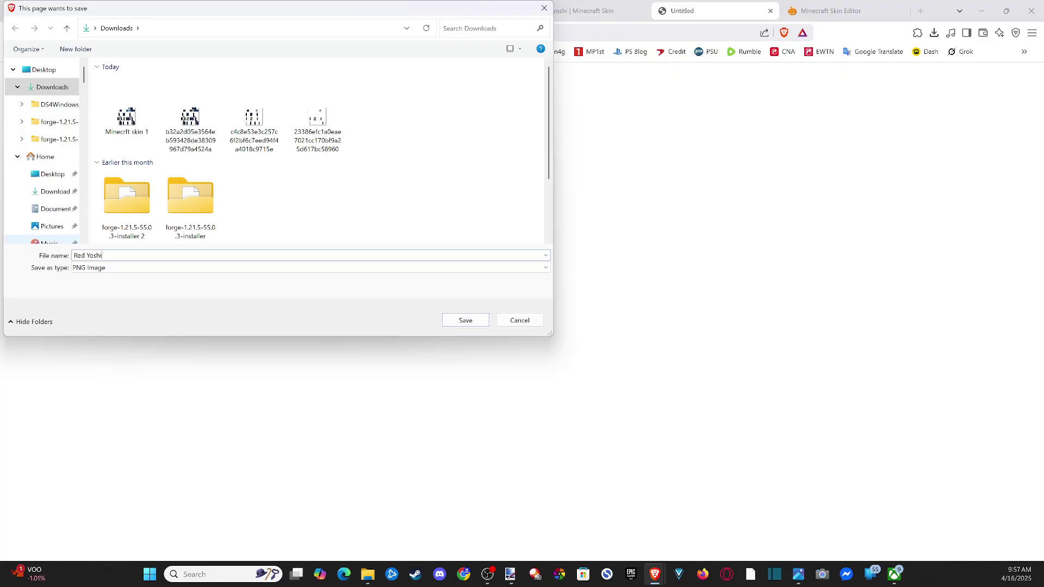
type(" Yoshi")
left_click(466, 320)
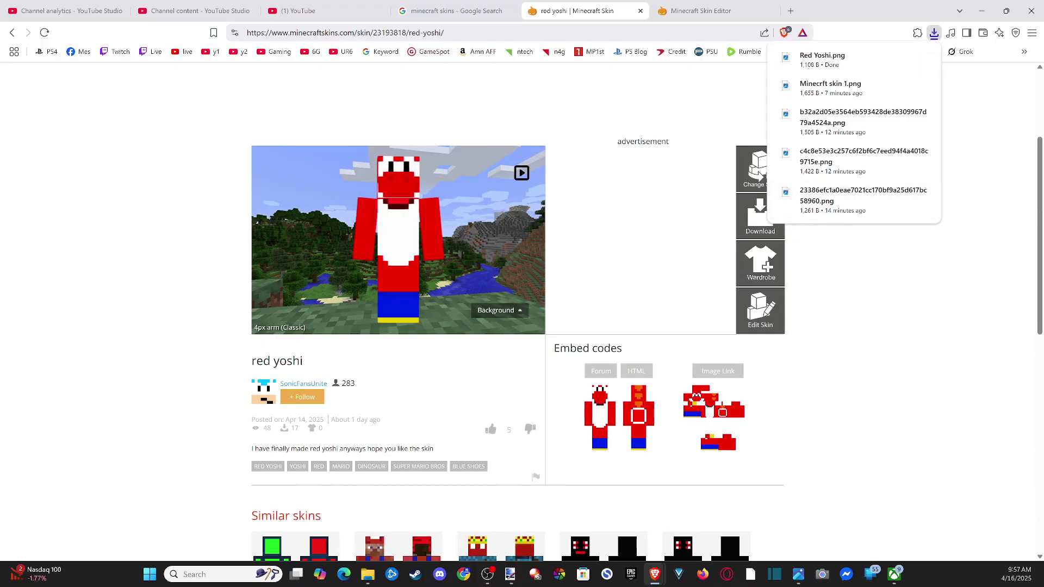
Switch to the Xbox app and look up "xbox" in the Windows search.
key("alt+Tab")
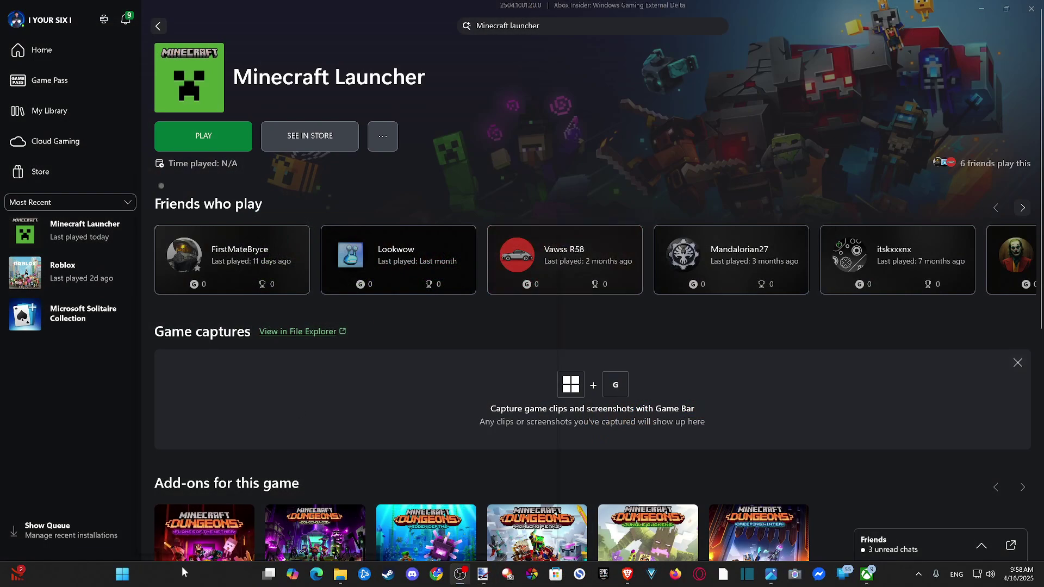
left_click(183, 573)
type("xbox")
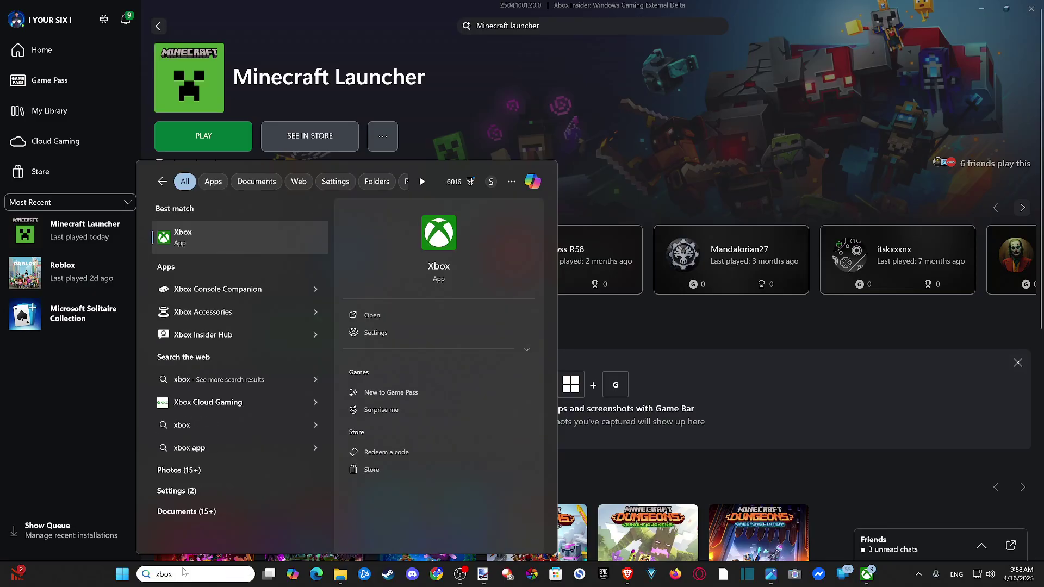
left_click(73, 421)
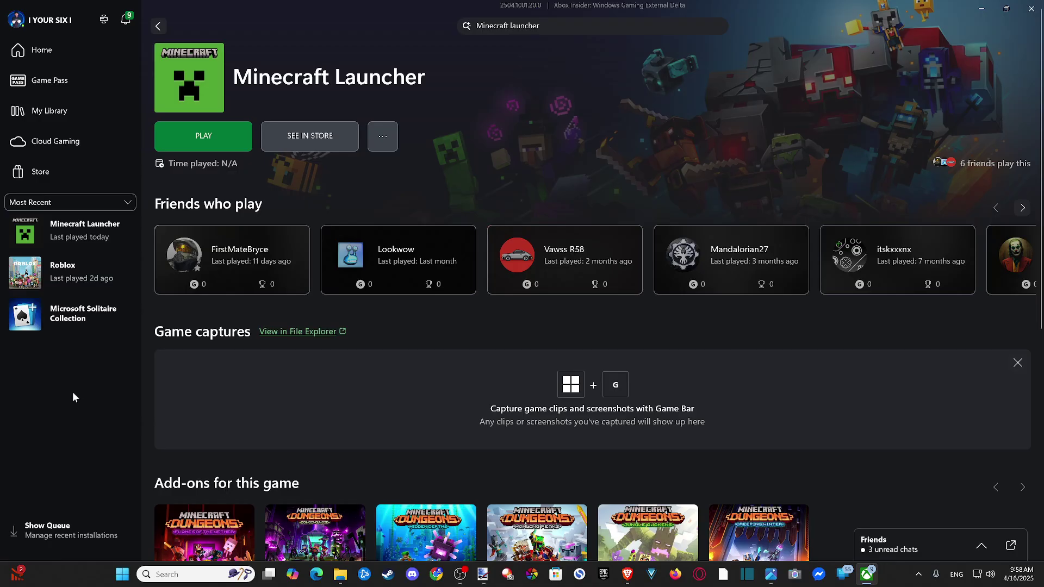
Find Minecraft Launcher through the Xbox app's search and launch it from its game page.
left_click(50, 53)
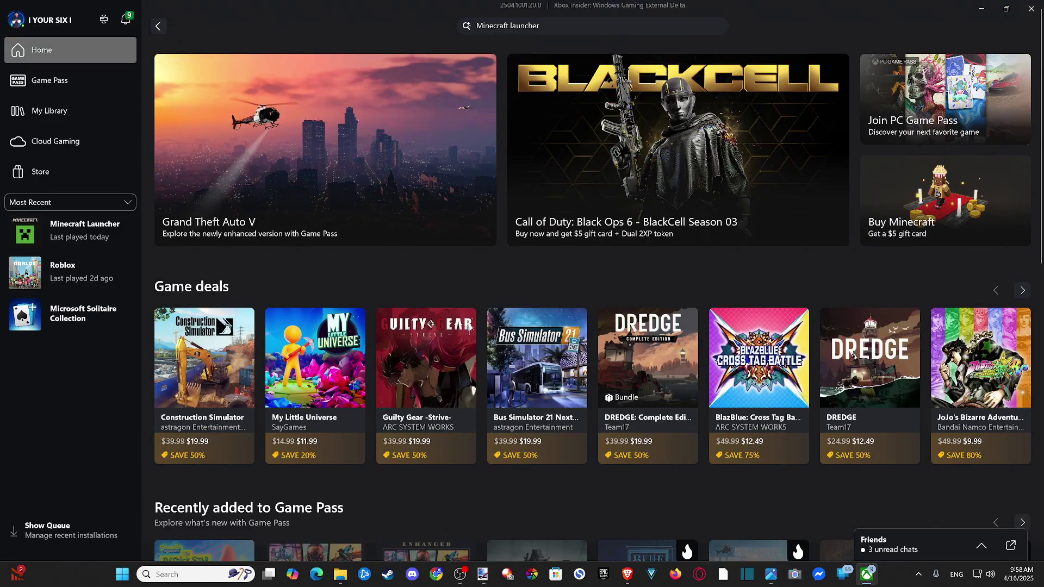
left_click(540, 26)
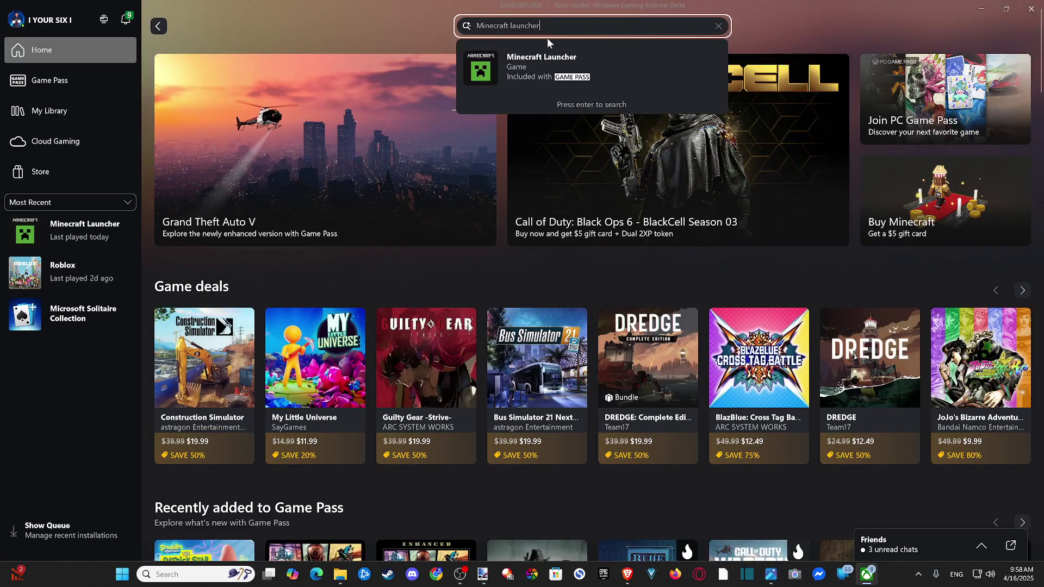
left_click(511, 80)
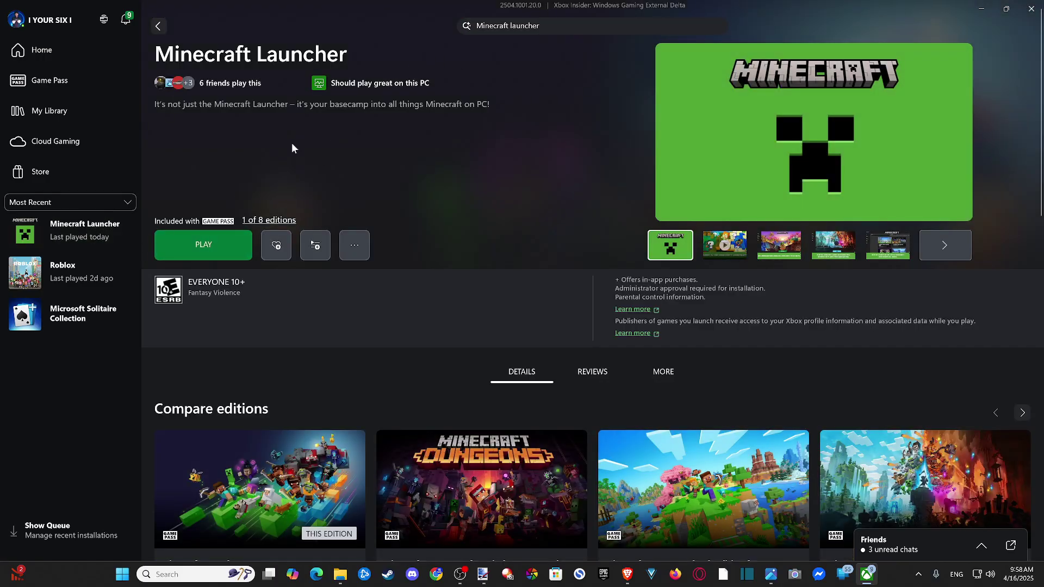
left_click(224, 253)
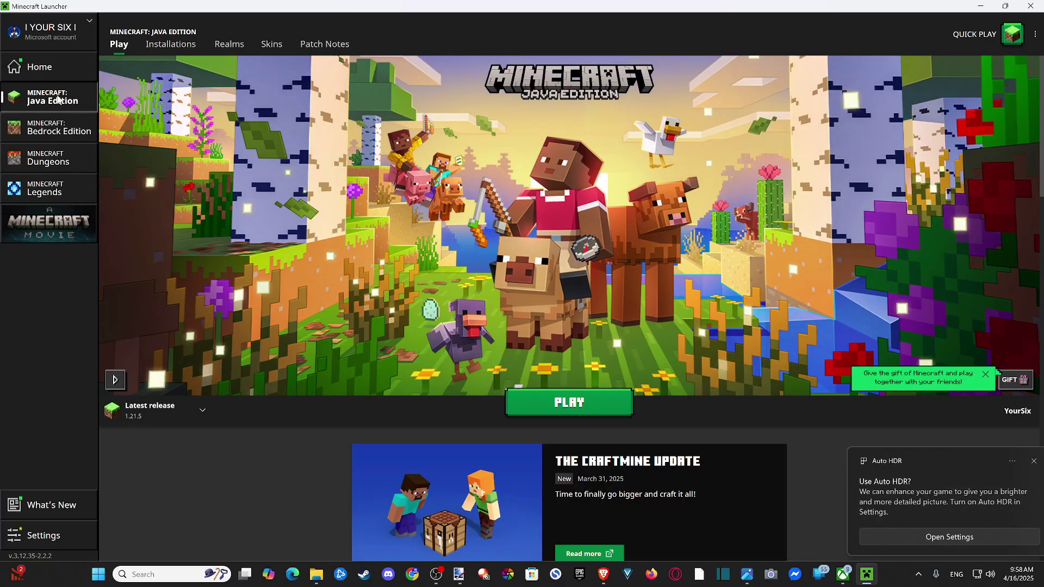
Open the skins page of Minecraft: Java Edition and rotate the current skin's preview.
left_click(63, 130)
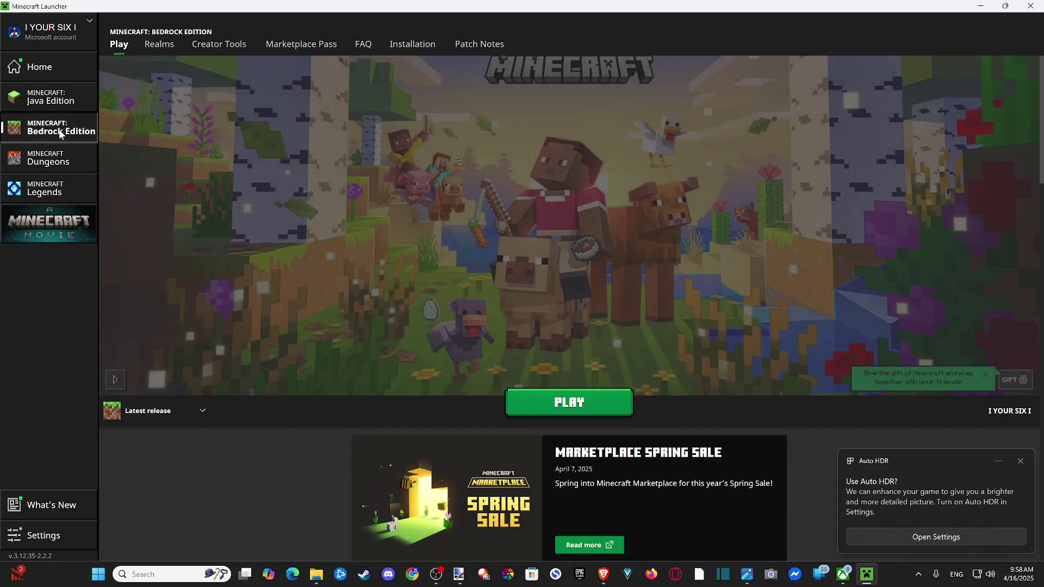
left_click(55, 102)
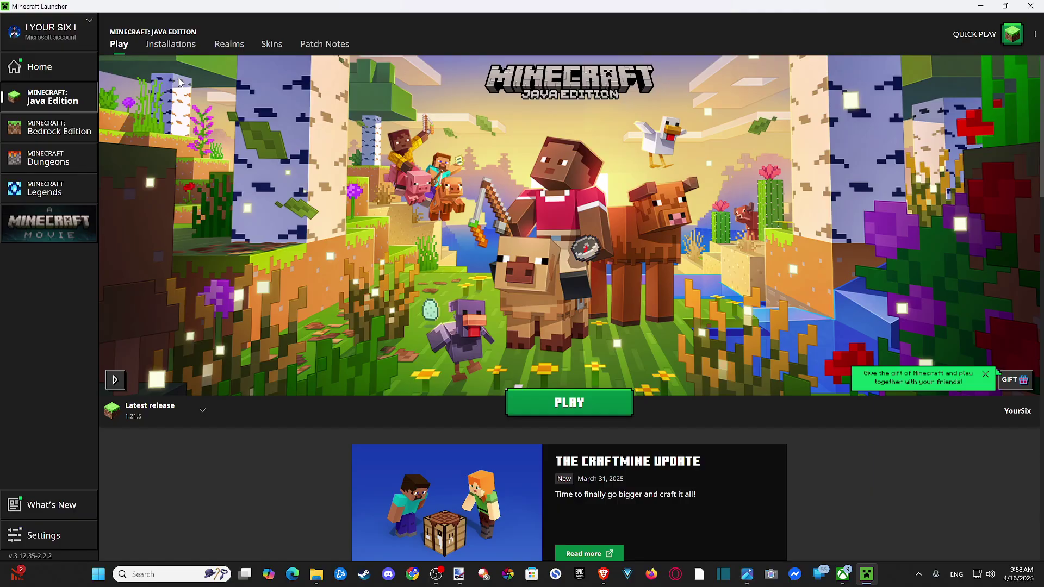
left_click(275, 45)
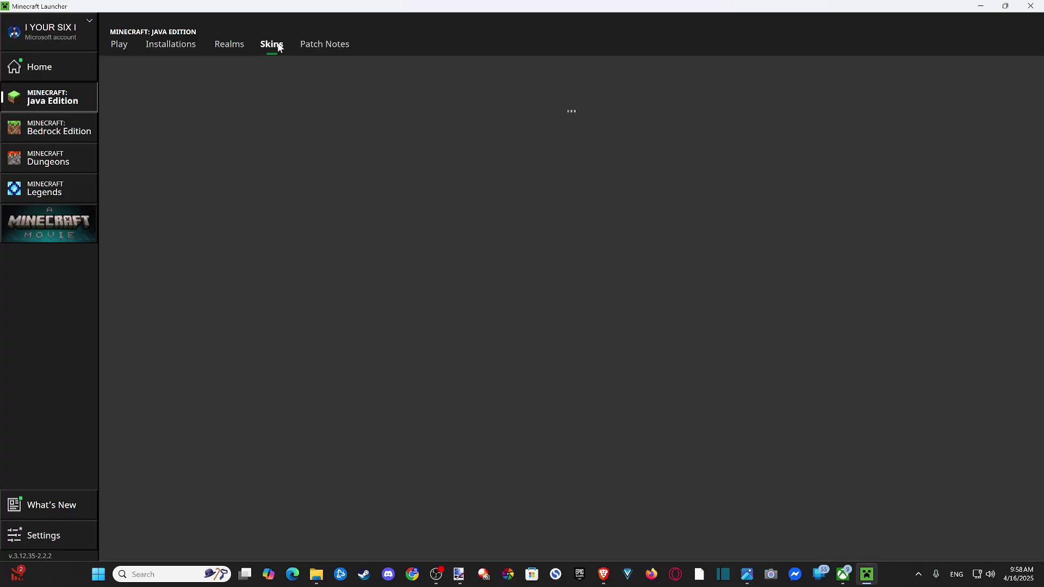
left_click_drag(363, 153, 290, 176)
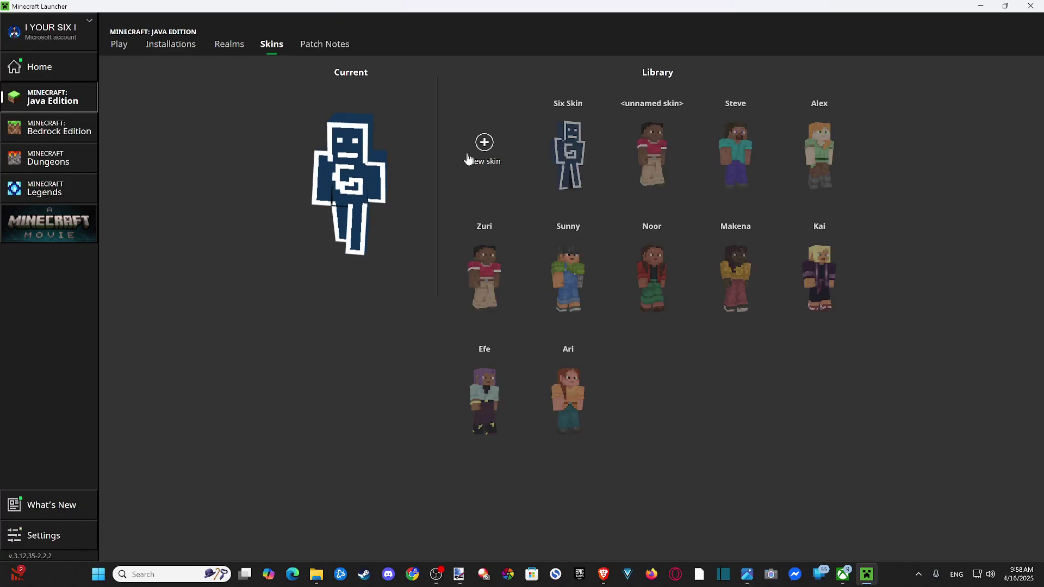
Start a new skin for the library and name it "Red Yoshi".
left_click(481, 144)
left_click(516, 82)
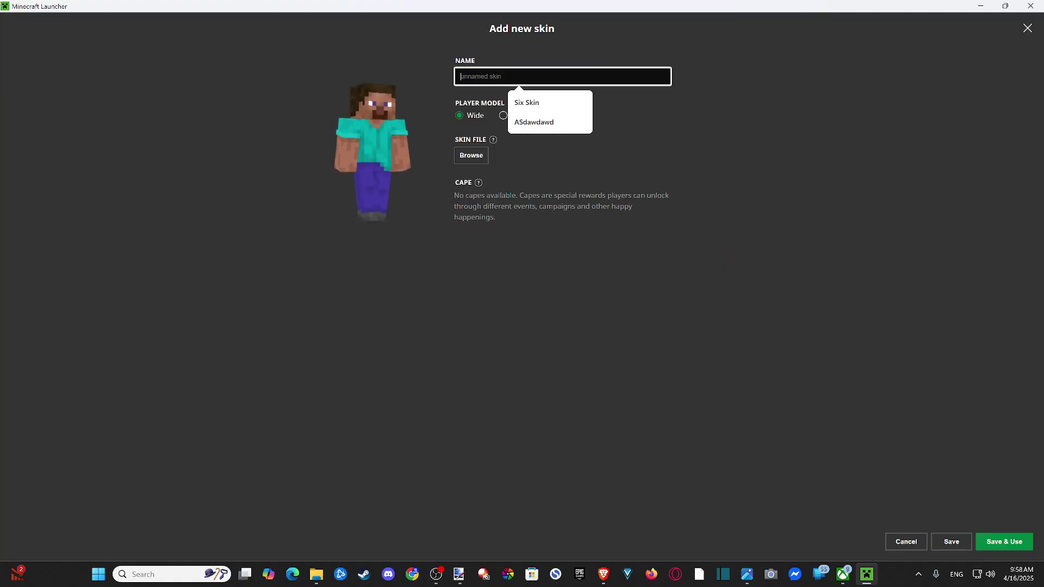
type("Resh")
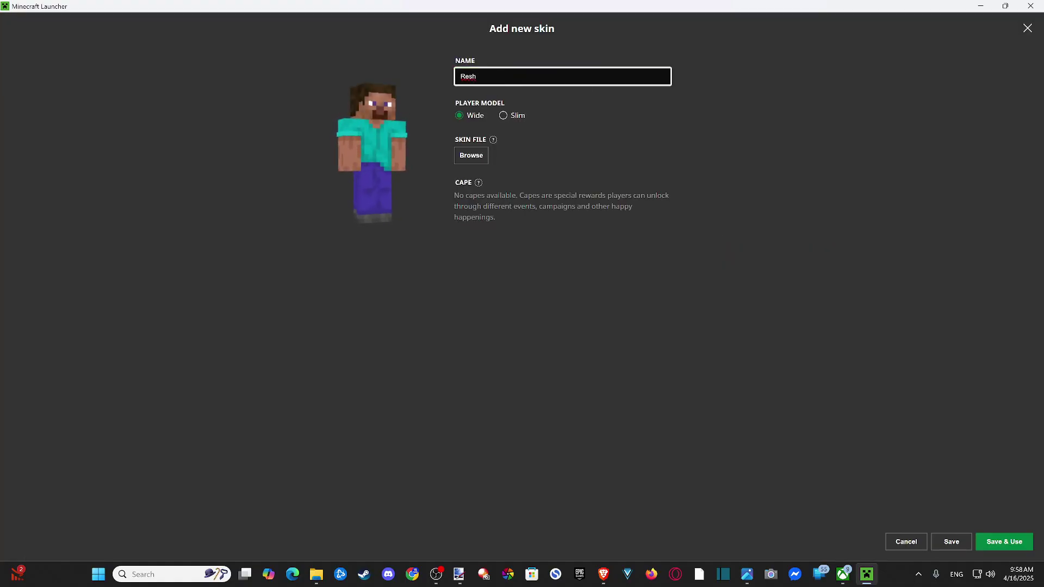
key("BackSpace")
key("BackSpace")
type("d Yoshi")
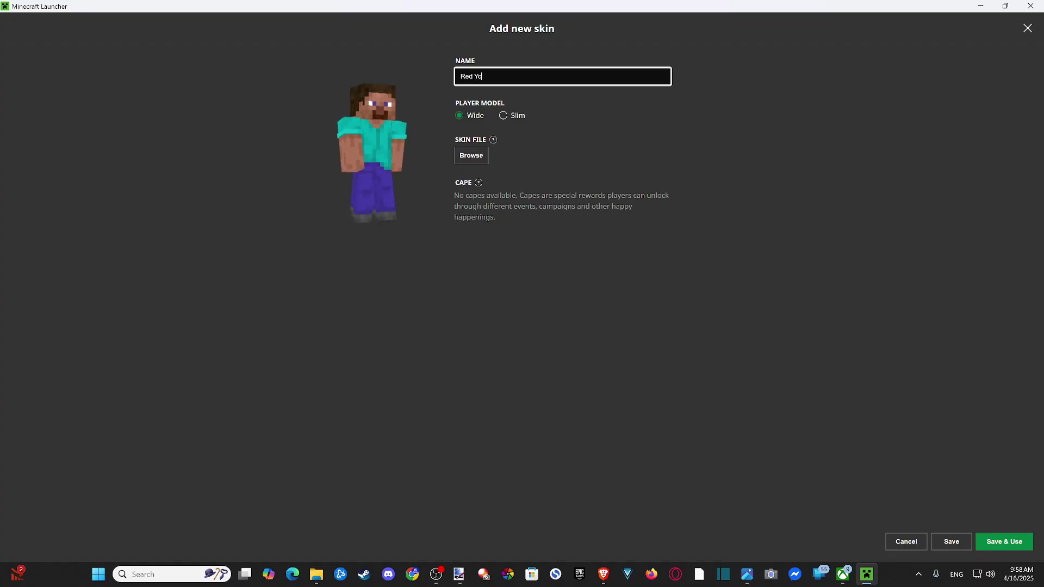
Load the "Red Yoshi" PNG from the Downloads folder as the skin file and save the skin to the library.
left_click(472, 156)
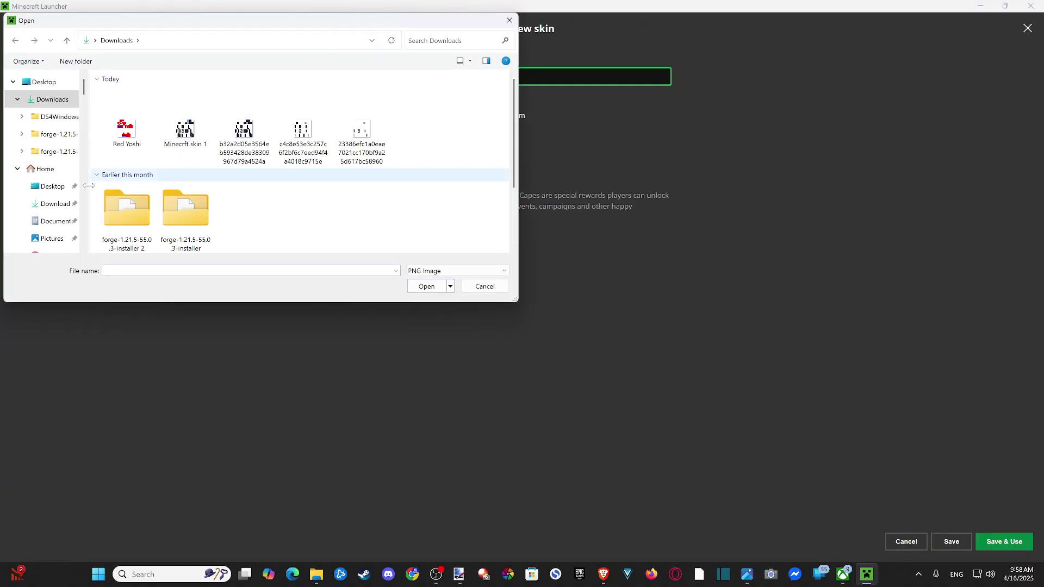
left_click(121, 132)
double_click(121, 133)
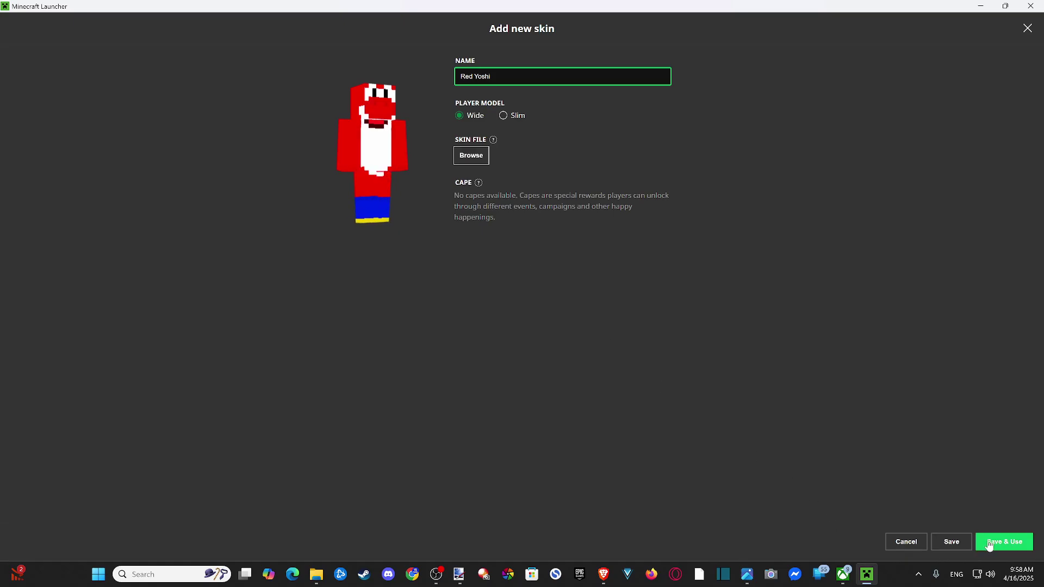
left_click(954, 543)
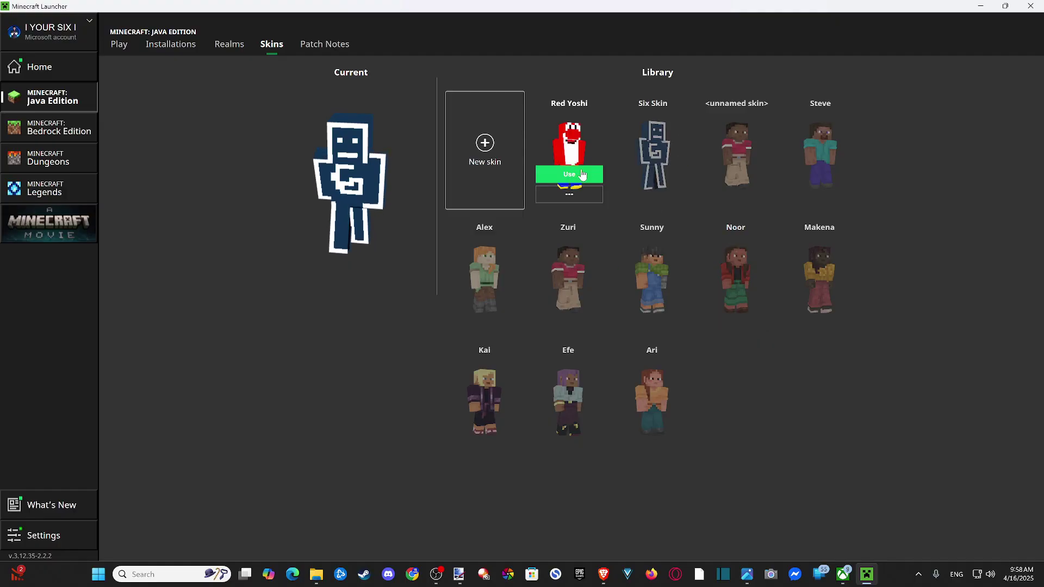
Apply the Red Yoshi skin as the current skin, inspect its preview and return to the Java Edition play page.
left_click(569, 174)
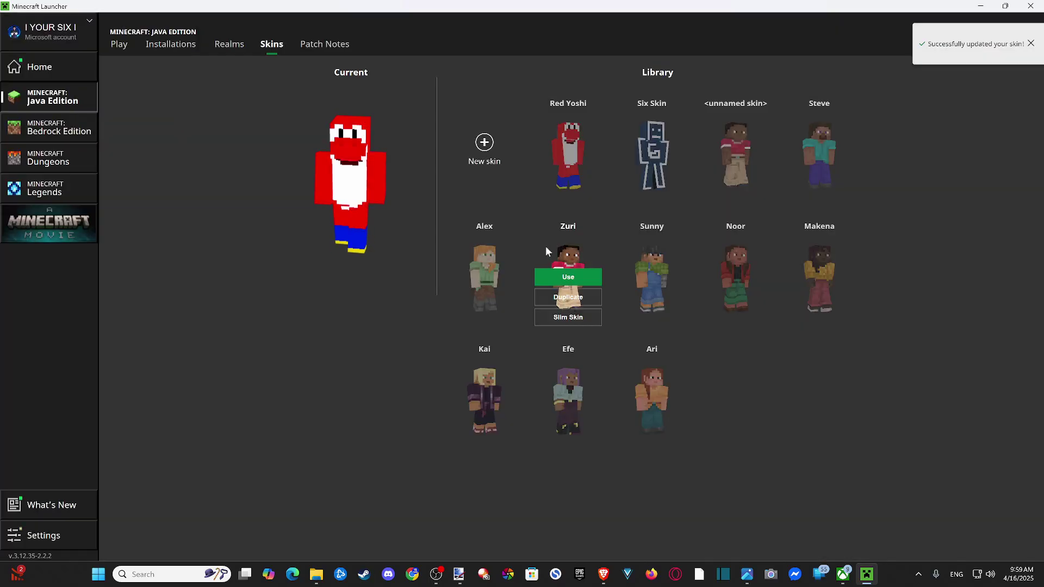
left_click_drag(401, 187, 320, 149)
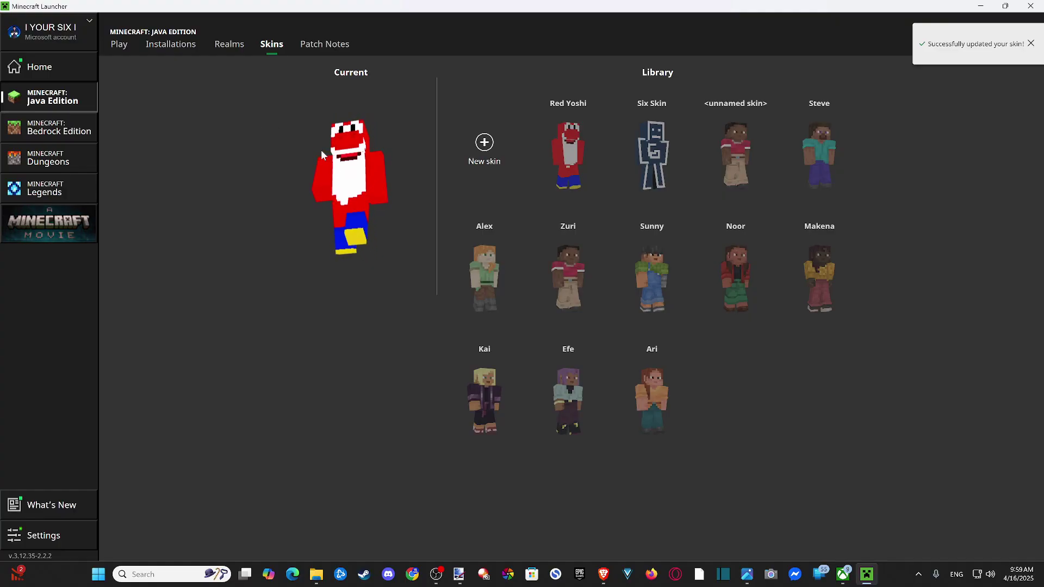
left_click(121, 44)
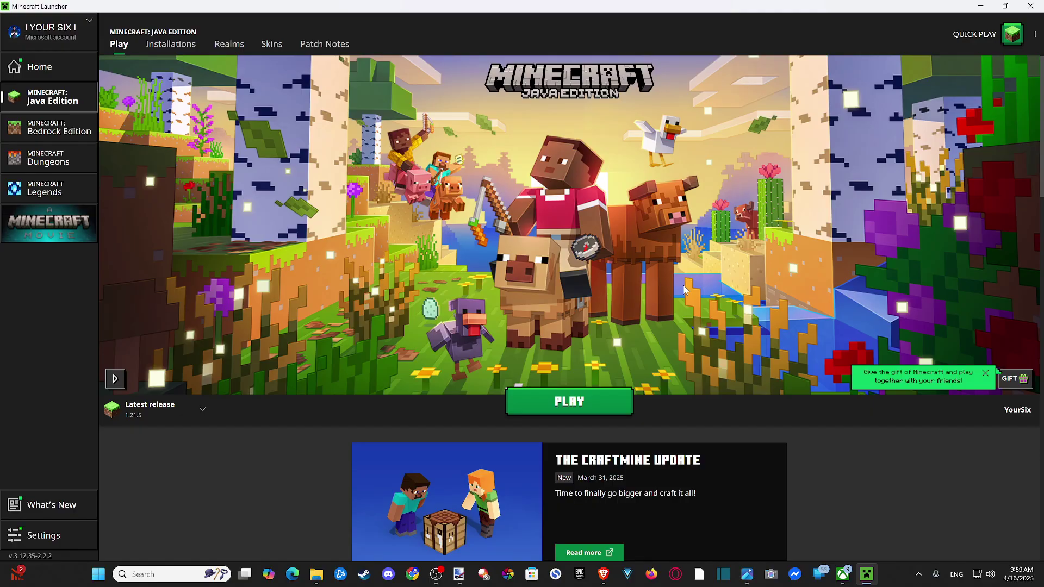
scroll(683, 285, "down", 3)
scroll(683, 285, "up", 3)
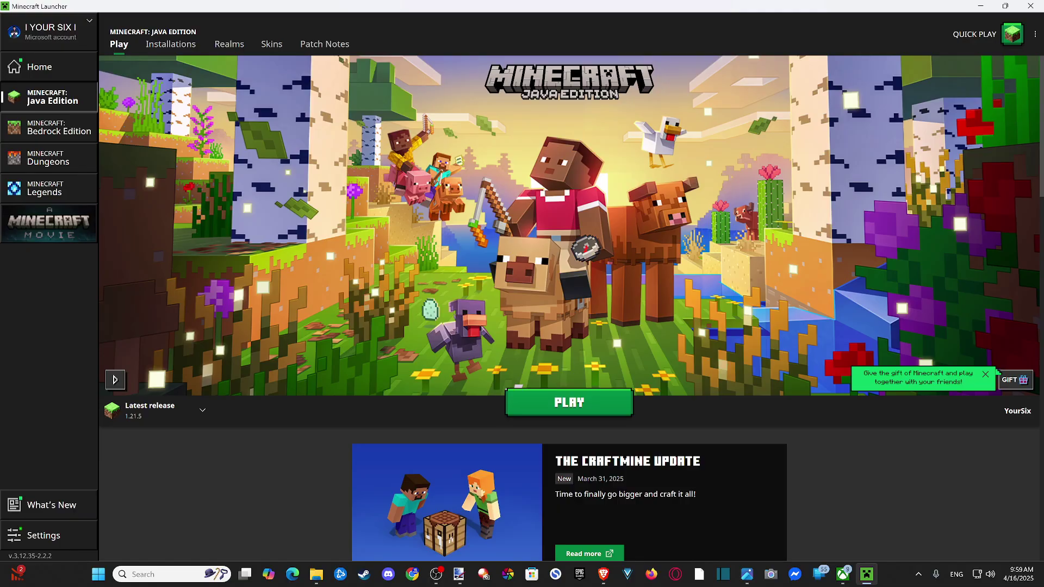
Switch back to The Skindex in the browser and show the latest Minecraft skins.
key("alt+Tab")
scroll(472, 181, "up", 3)
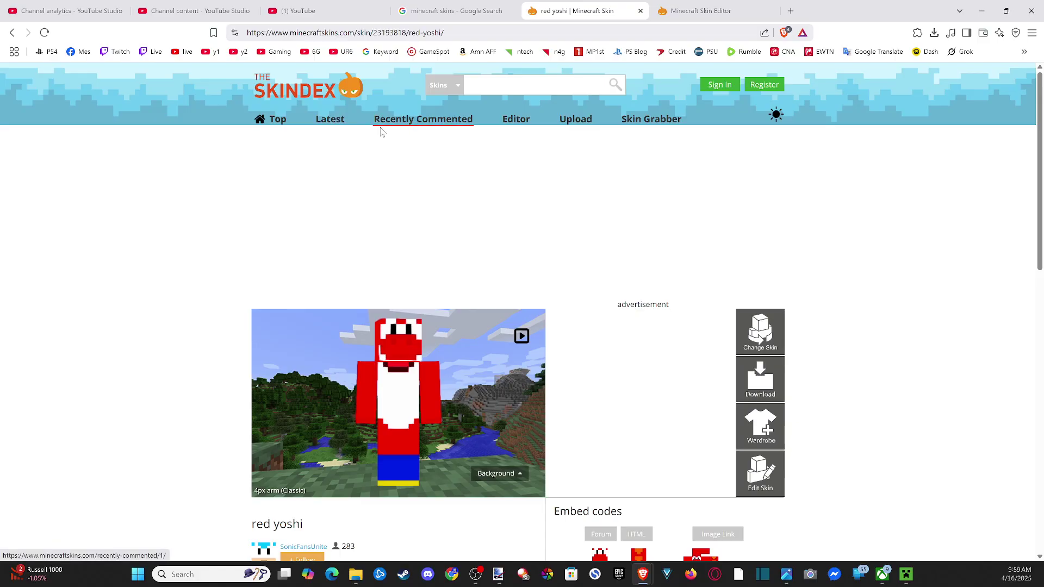
left_click(327, 123)
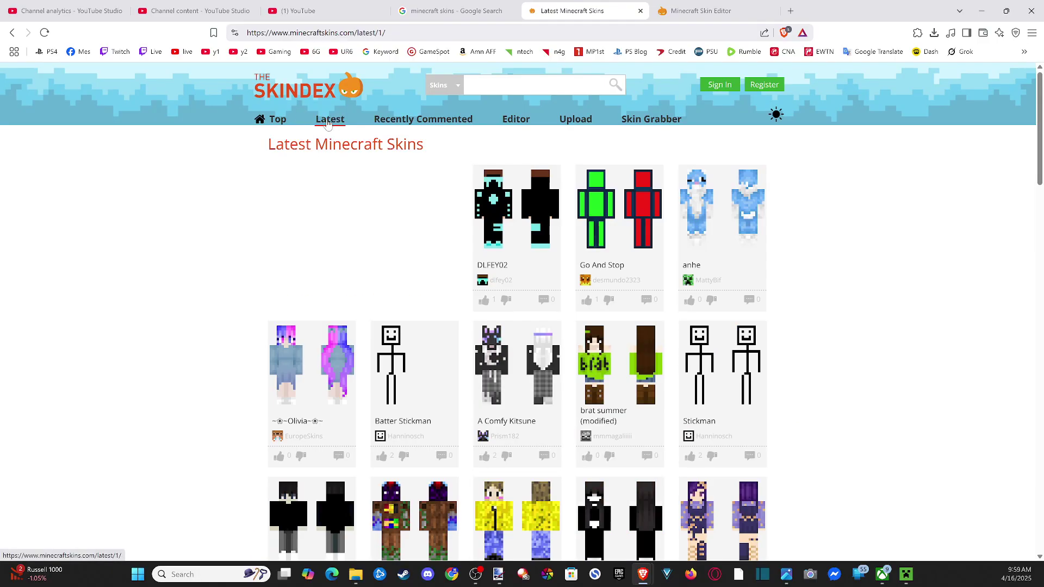